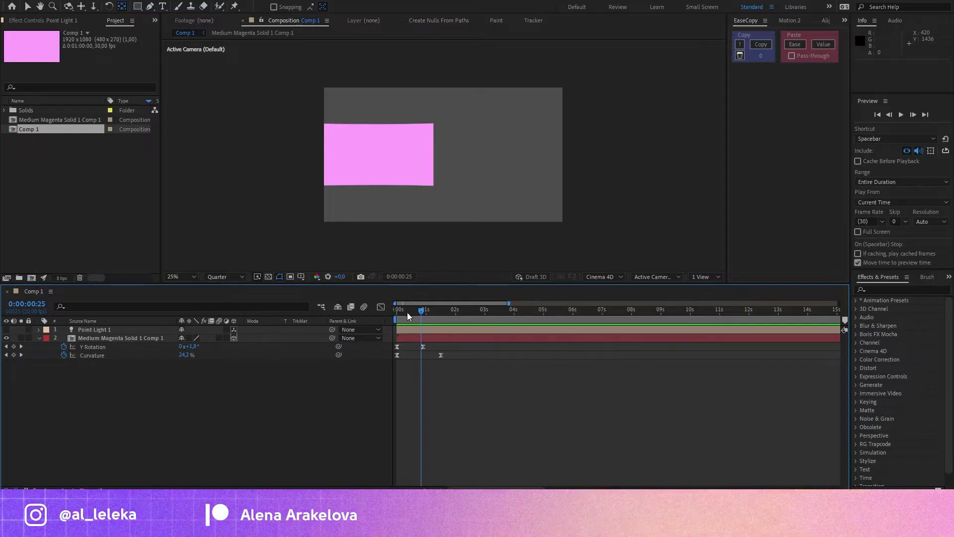
Turn on Point Light 1 and check the page's shading at different frames
mouse_move(408, 313)
left_mouse_down()
mouse_move(395, 315)
mouse_move(424, 321)
mouse_move(410, 323)
left_mouse_up()
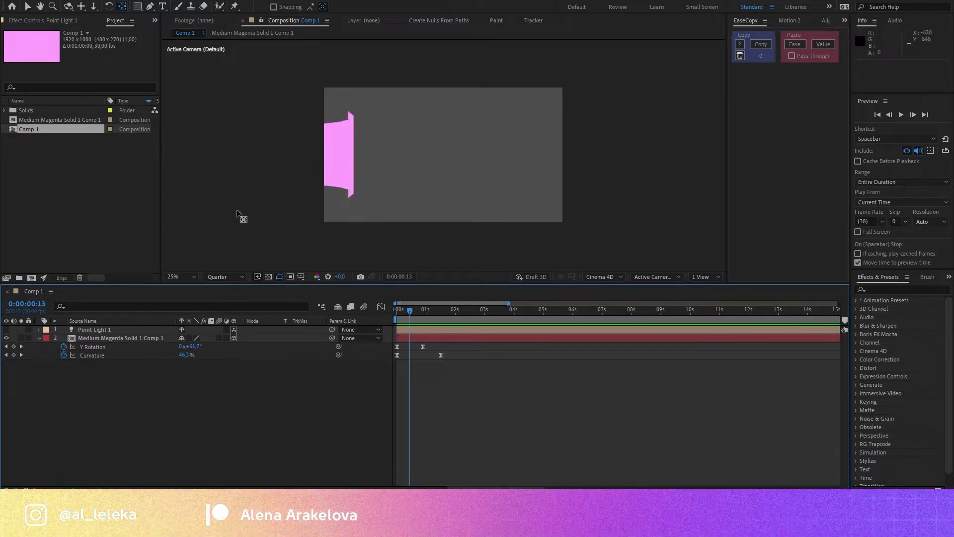
left_click(7, 329)
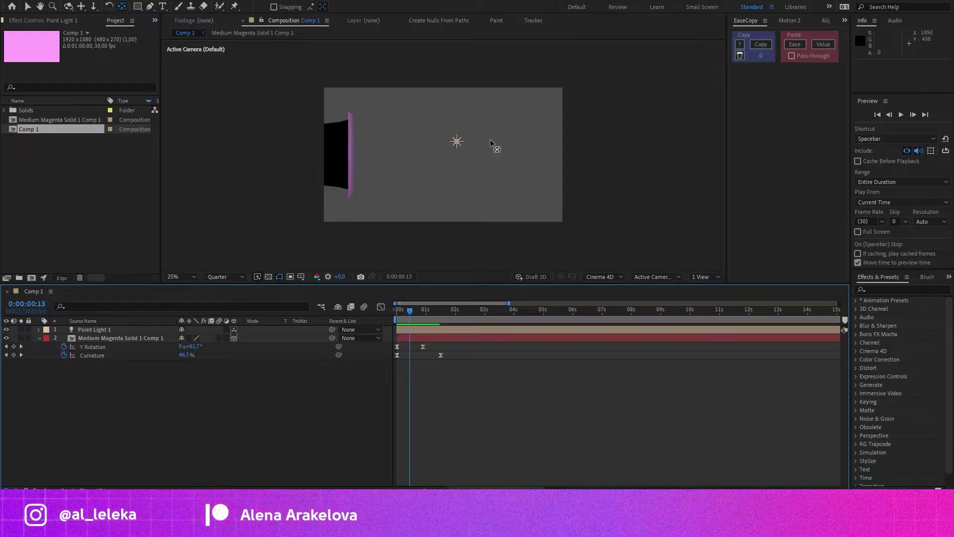
left_click_drag(425, 316, 391, 323)
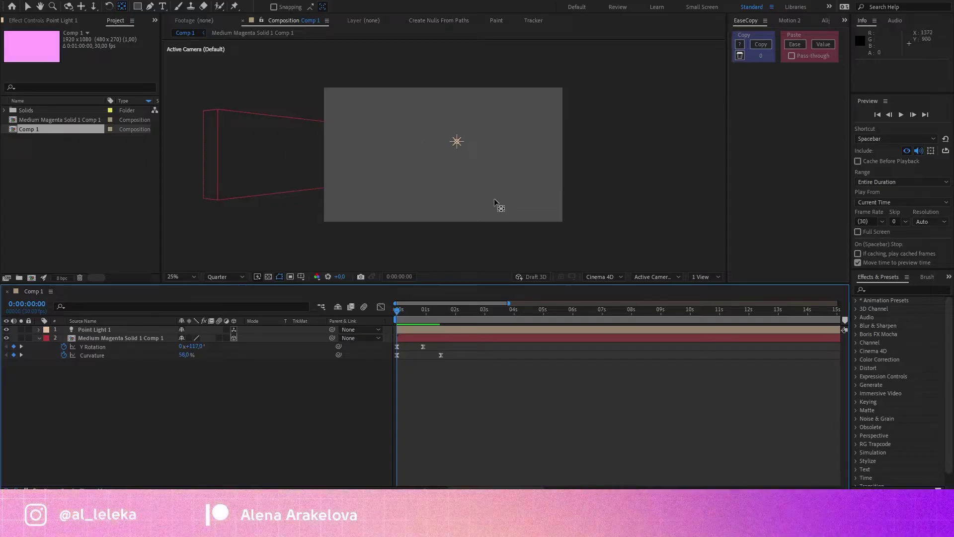
Preview the animation, stop at 0:00:00:28, and scrub through the page curling and flattening
key("space")
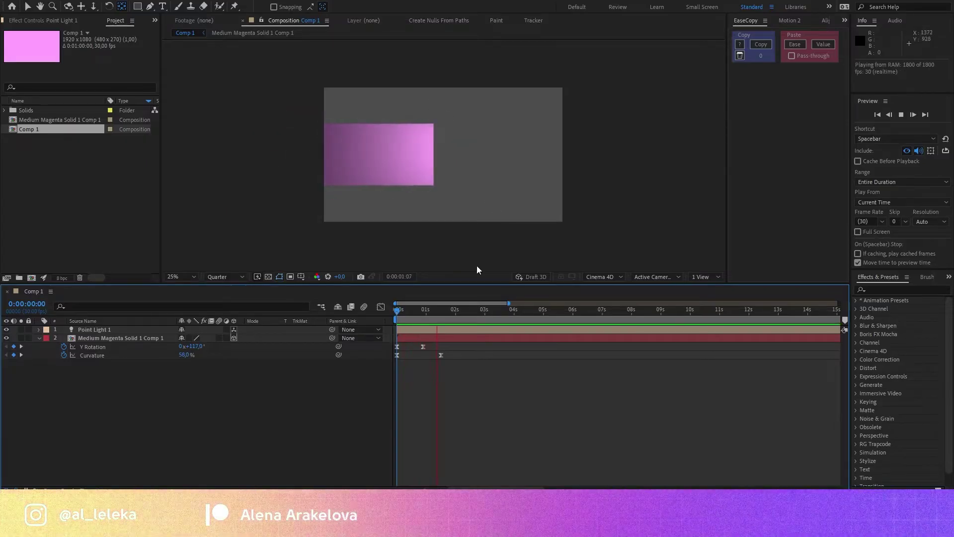
left_click(423, 319)
left_click_drag(423, 319, 345, 321)
Create Comp 2 with a pink Medium Magenta Solid 2 layer and begin pre-composing it
left_click(52, 214)
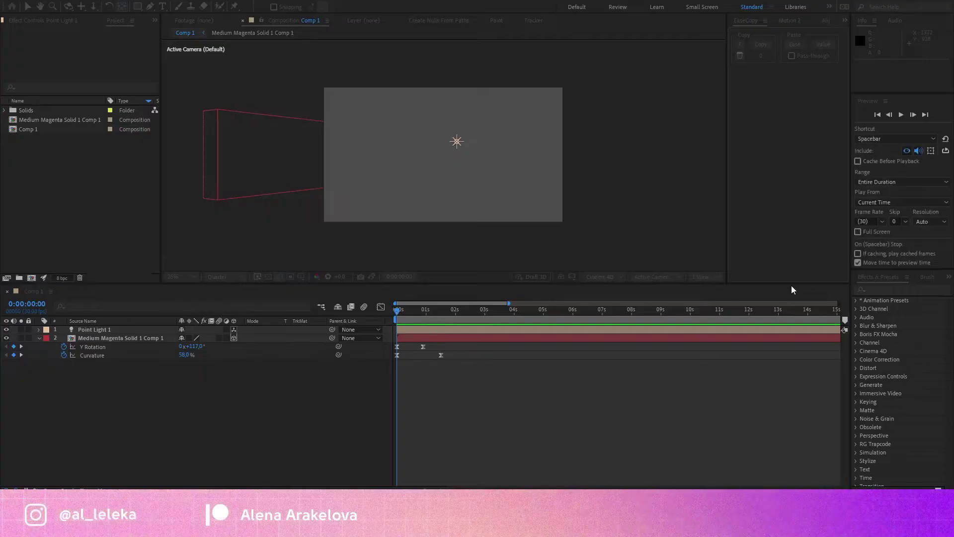
key("Return")
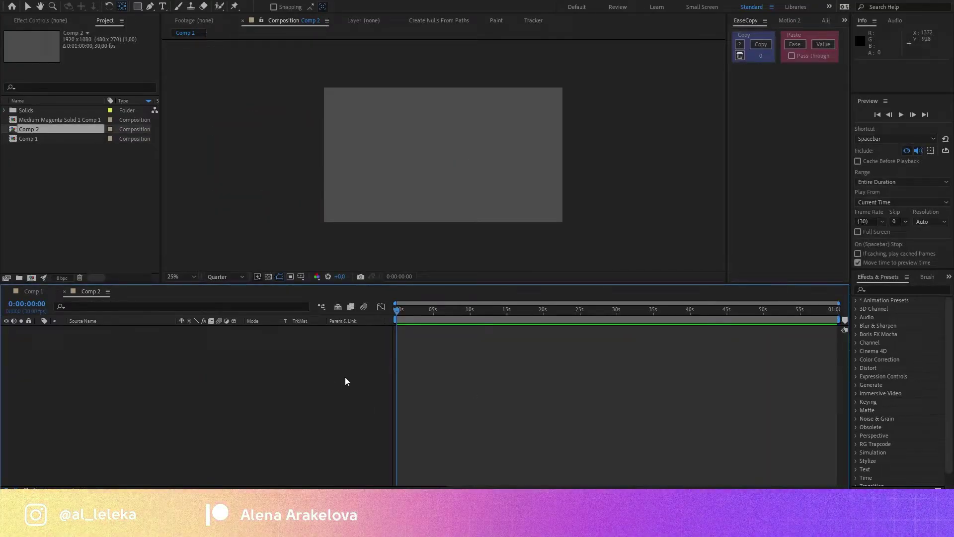
key("ctrl+y")
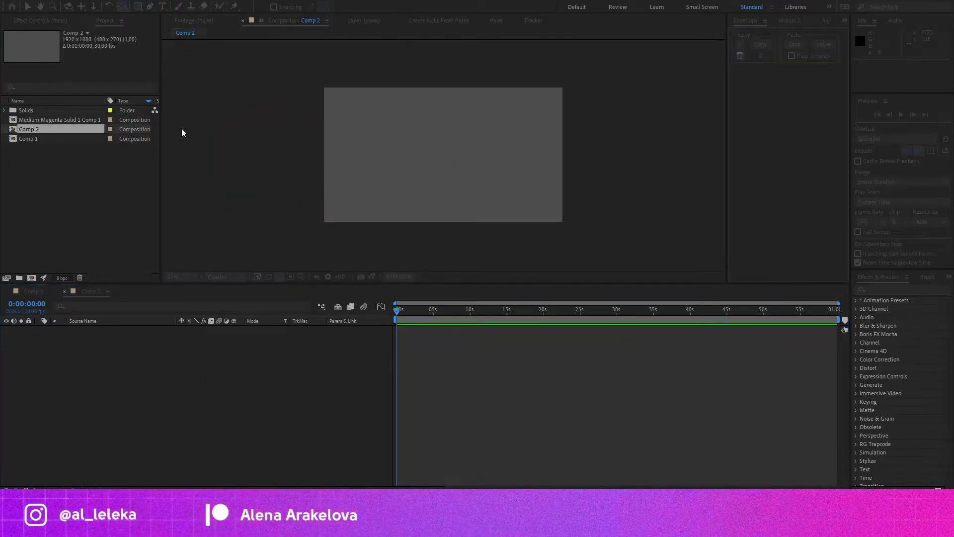
key("Return")
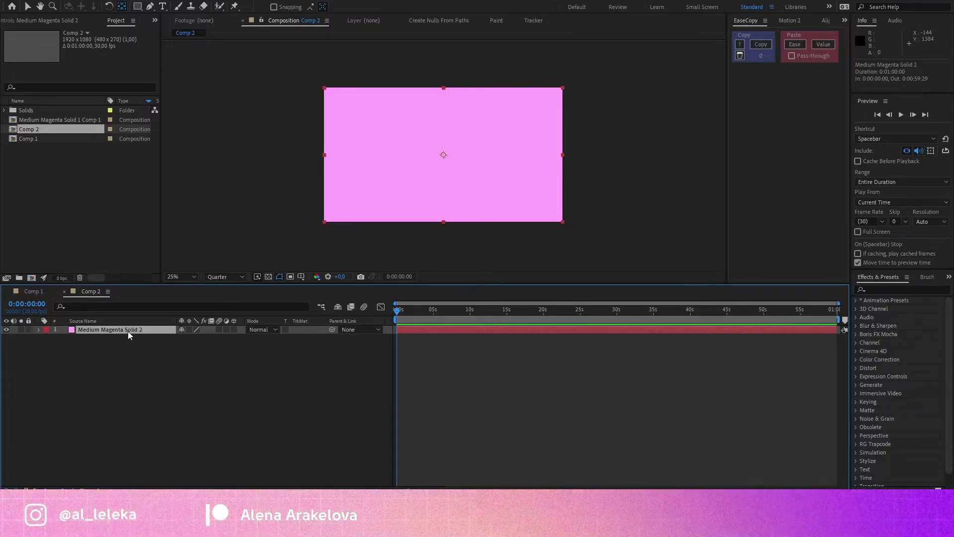
key("ctrl+shift+c")
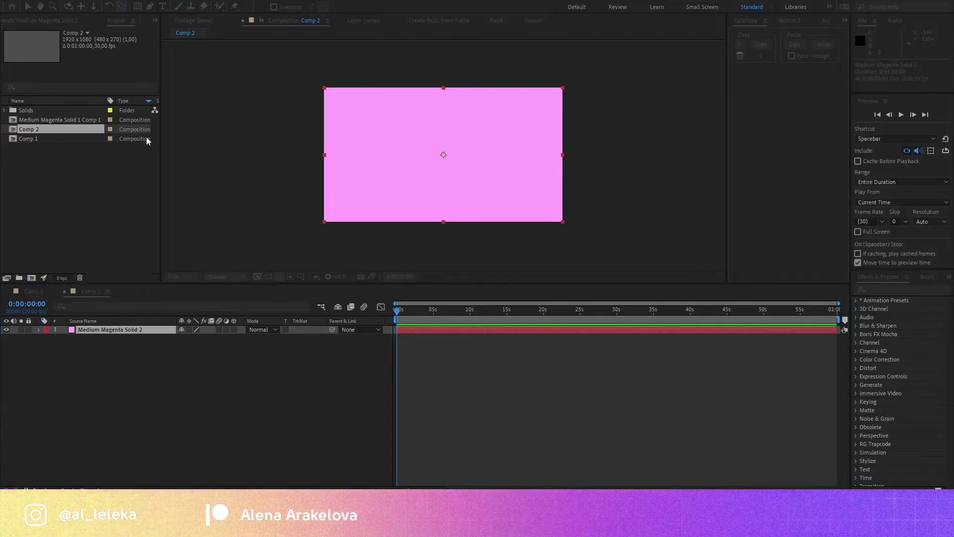
Pre-compose the solid, move its anchor to the left edge, scale it to 46%, and make it 3D
key("Return")
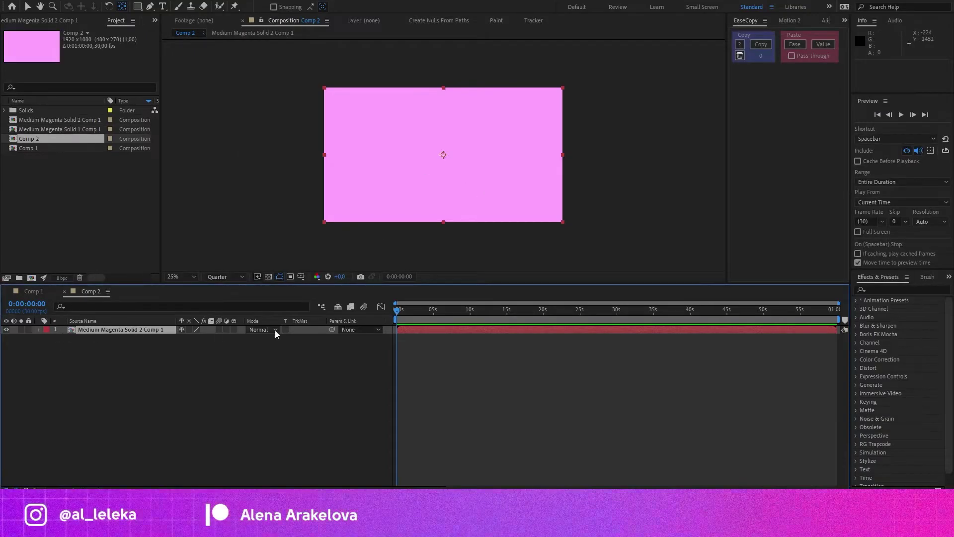
left_click_drag(443, 155, 324, 156)
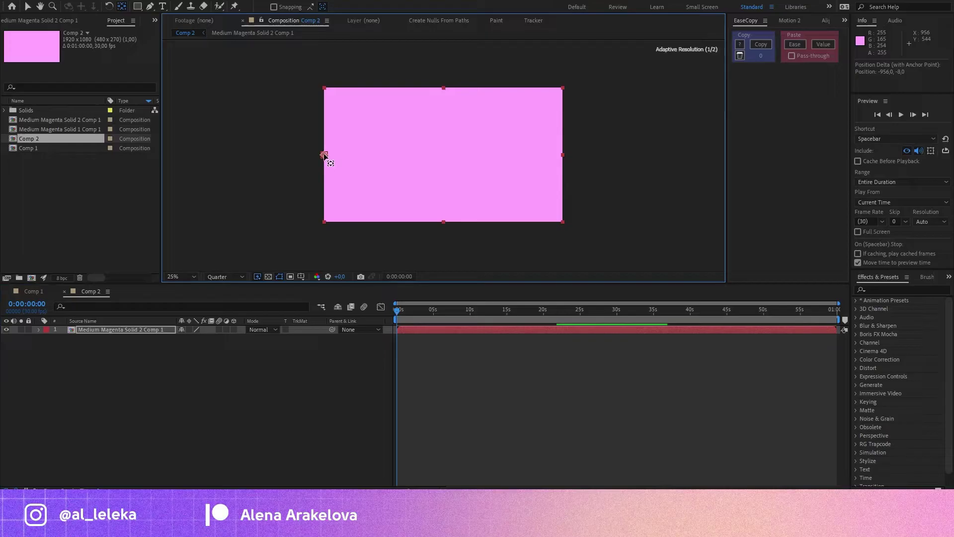
left_click_drag(203, 340, 178, 346)
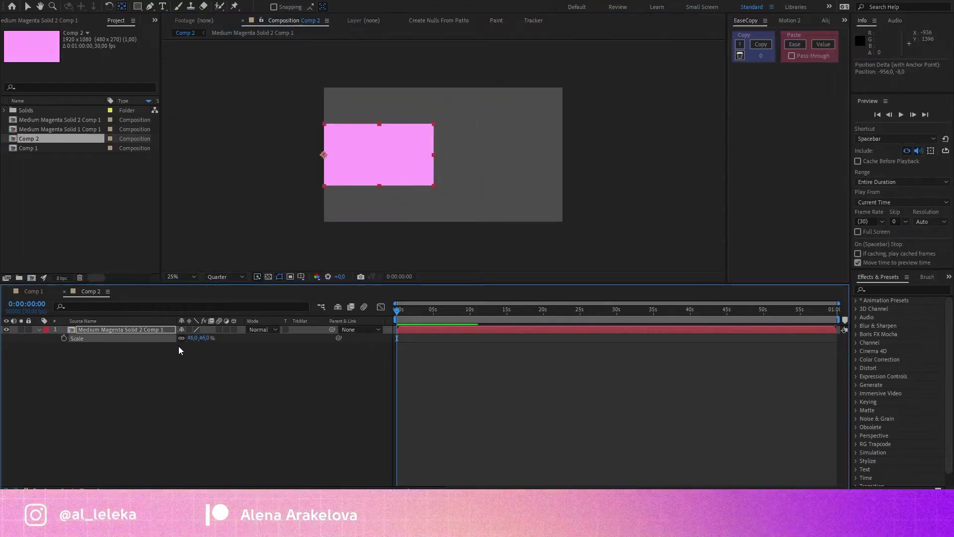
left_click(233, 329)
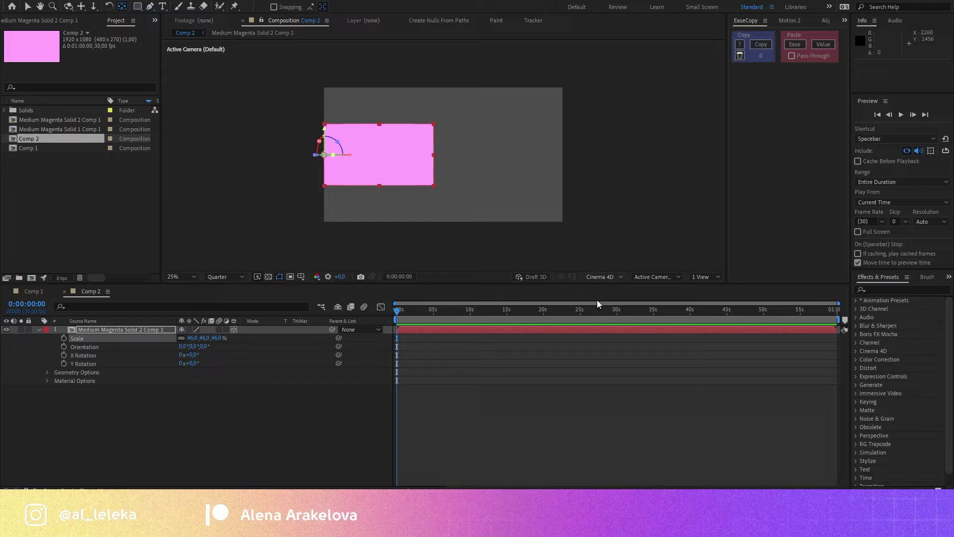
Expand the pink layer's Geometry Options to show Curvature and Segments
key("backslash")
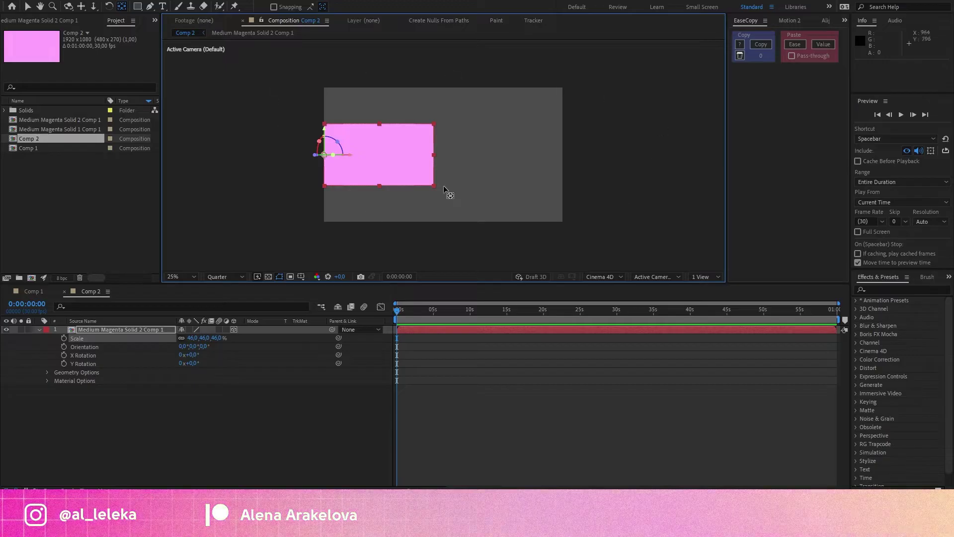
left_click(48, 373)
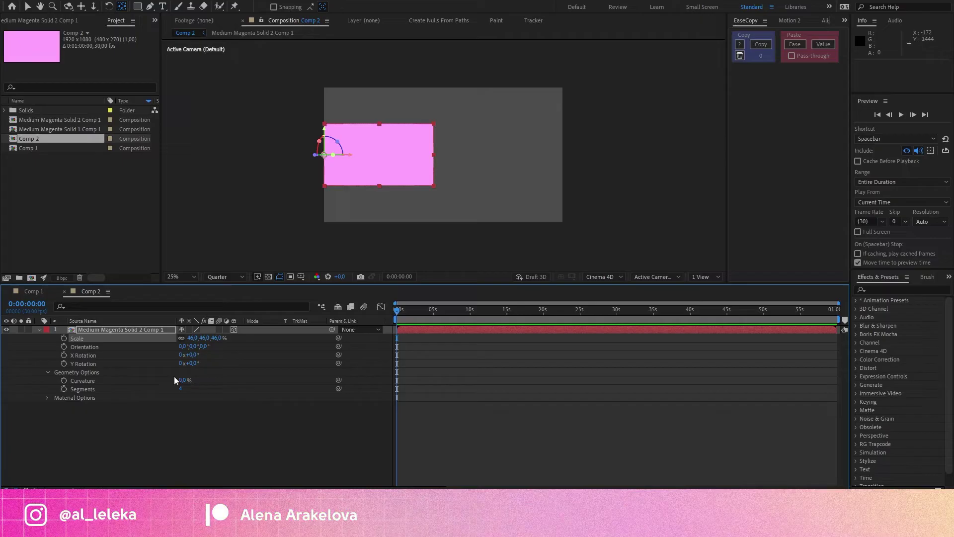
Set Curvature to 100% and Segments to 33, with a Curvature keyframe at frame 0
left_click_drag(192, 380, 248, 379)
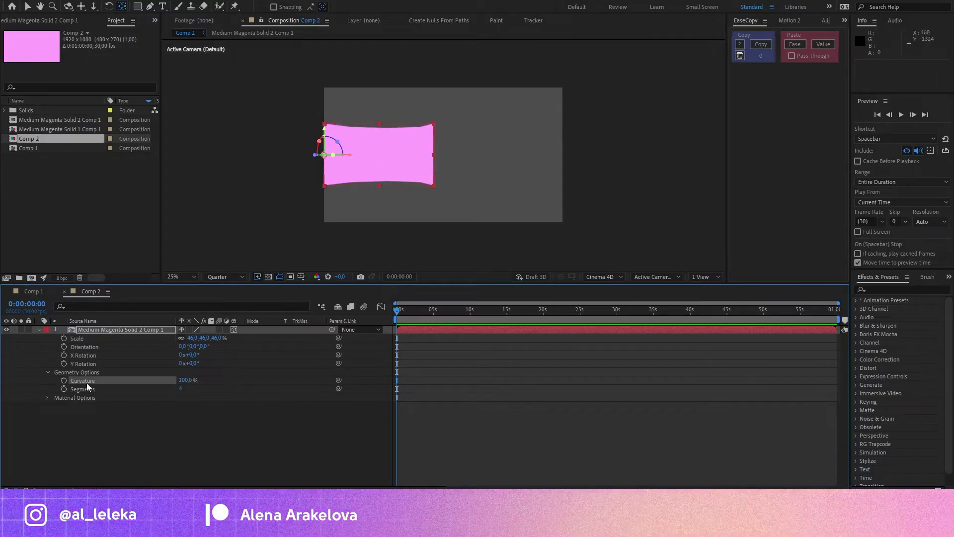
left_click_drag(181, 389, 197, 388)
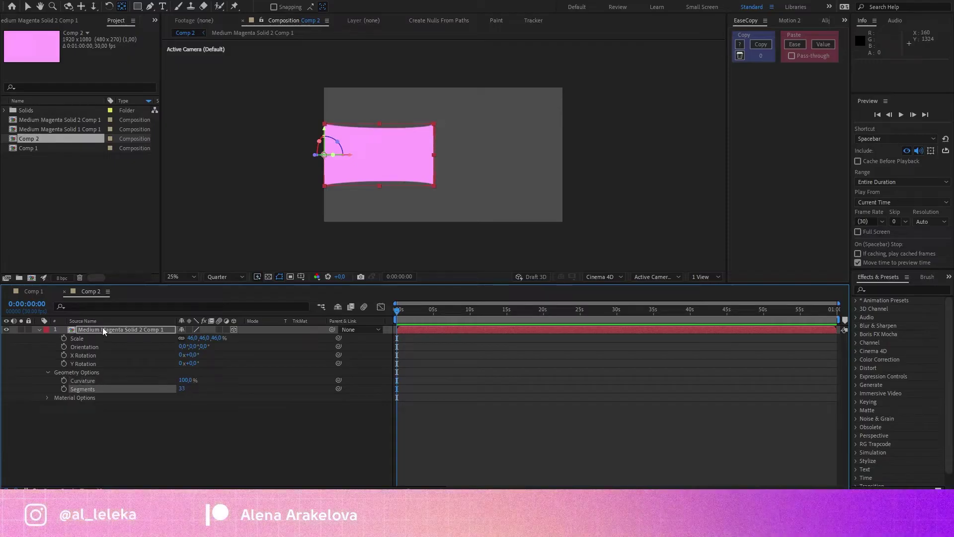
left_click(64, 379)
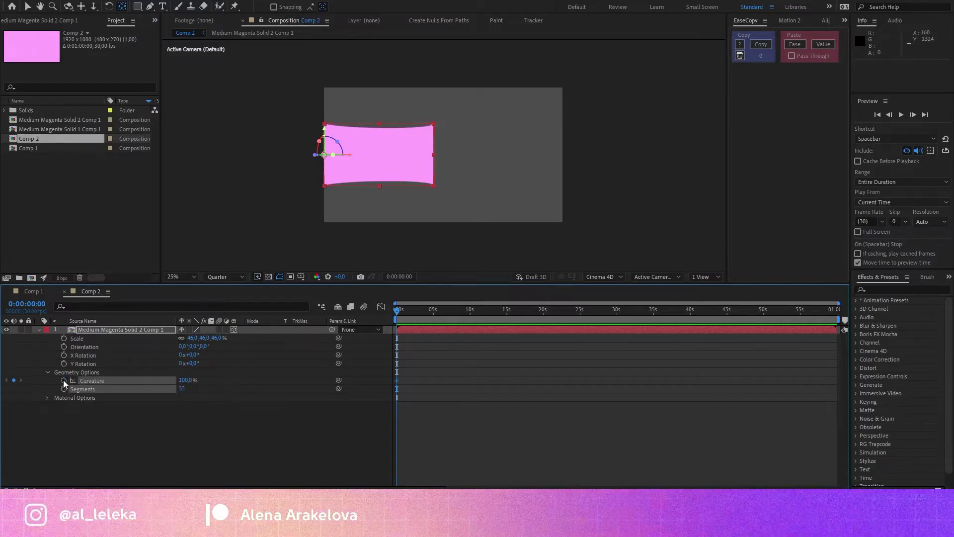
Add X Rotation keyframes at 0 and 0:00:01:23, then remove them again
left_click(64, 355)
left_click_drag(416, 310, 412, 317)
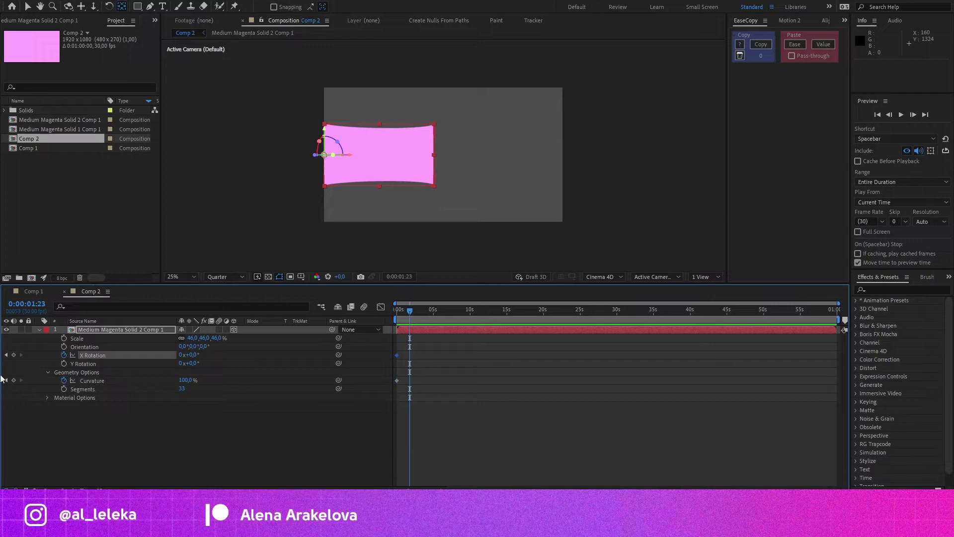
left_click(14, 355)
left_click(6, 355)
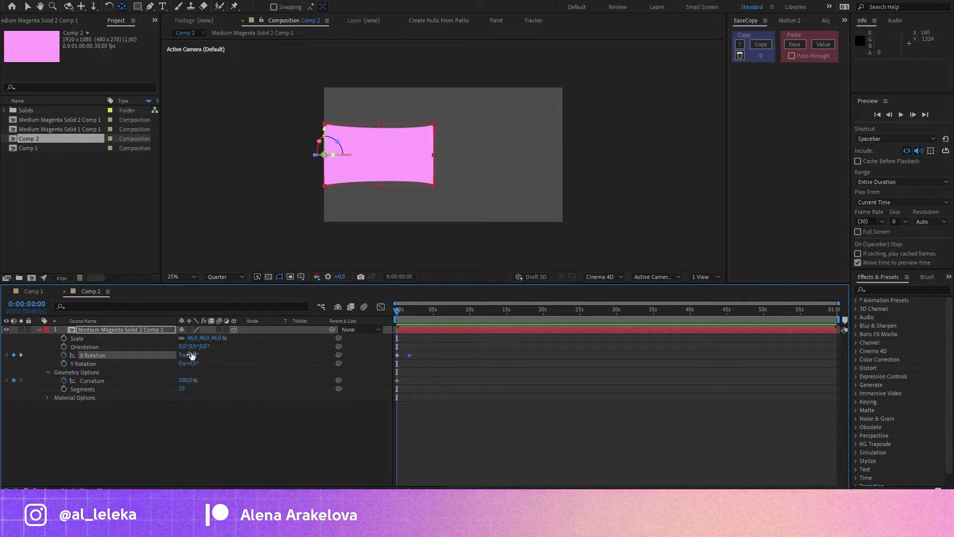
key("ctrl+z")
left_click(63, 355)
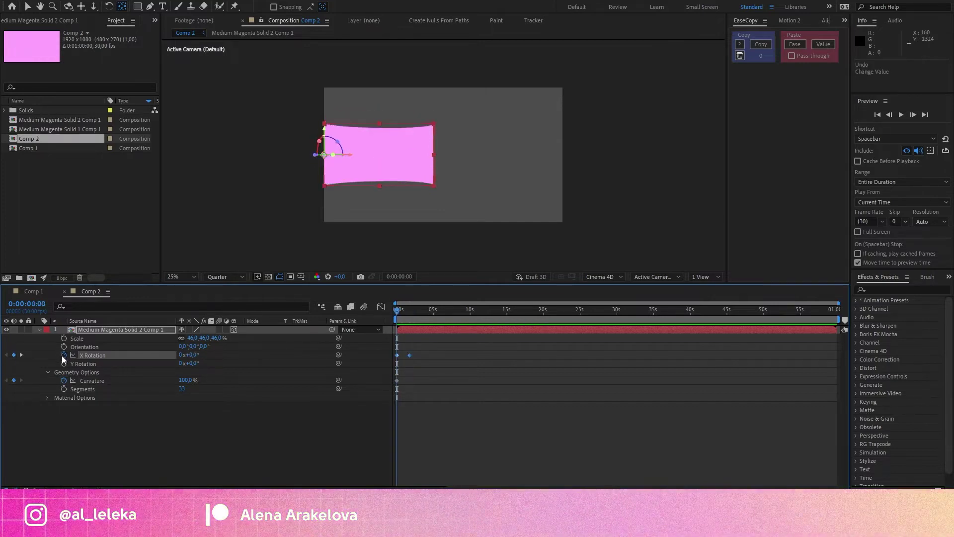
Keyframe Y Rotation from about 140° at the start to 0° near two seconds
left_click(63, 363)
left_click_drag(386, 320, 411, 310)
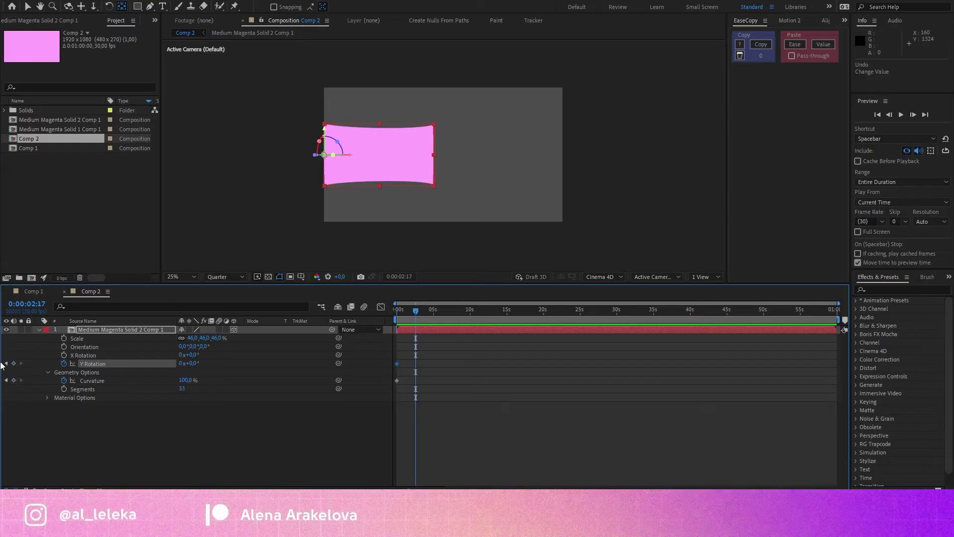
left_click(14, 363)
left_click(6, 364)
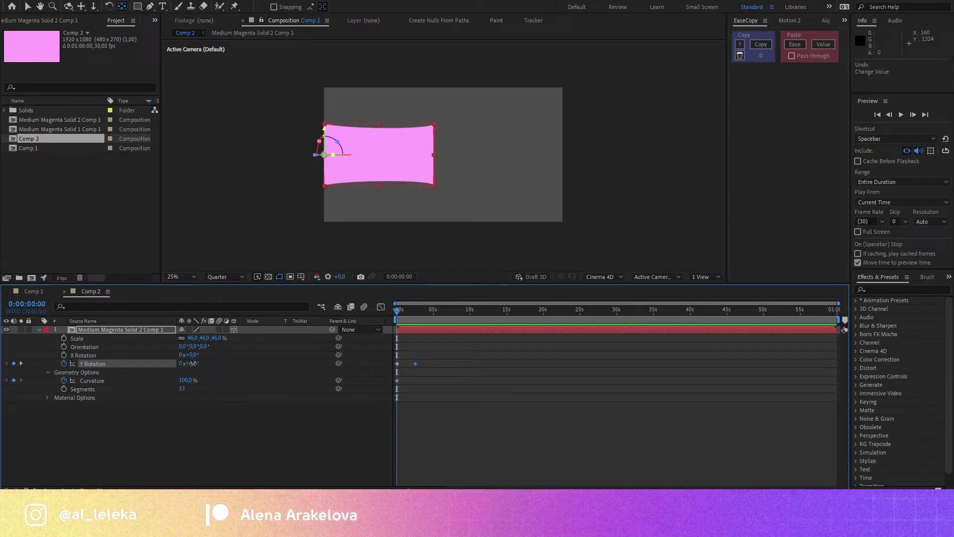
left_click_drag(191, 363, 252, 367)
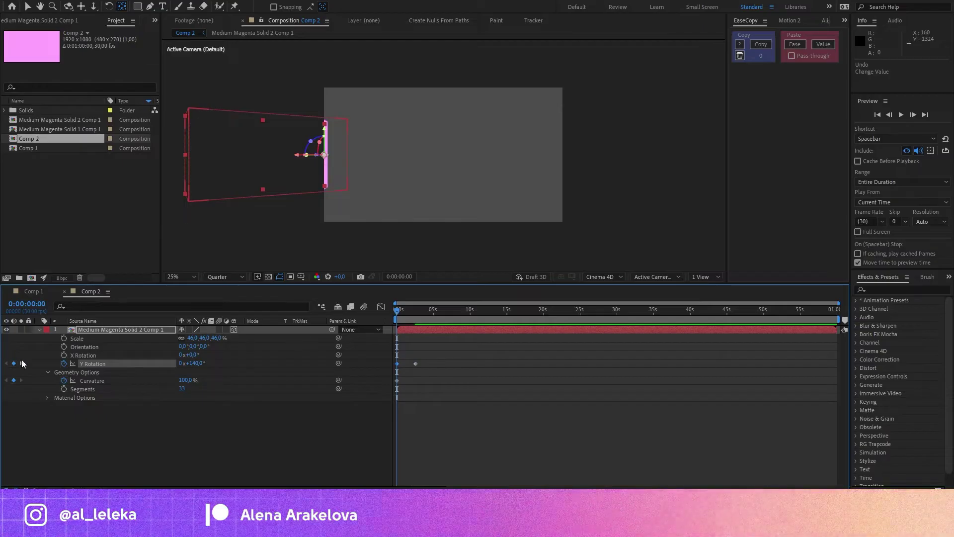
left_click(21, 363)
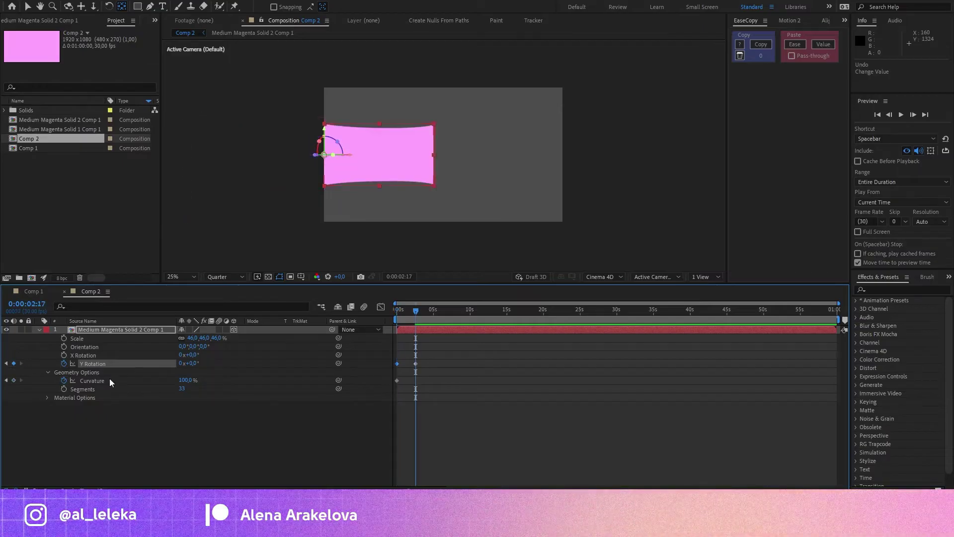
Add a 0% Curvature keyframe, shift it slightly later, and rewind to the start
left_click(192, 380)
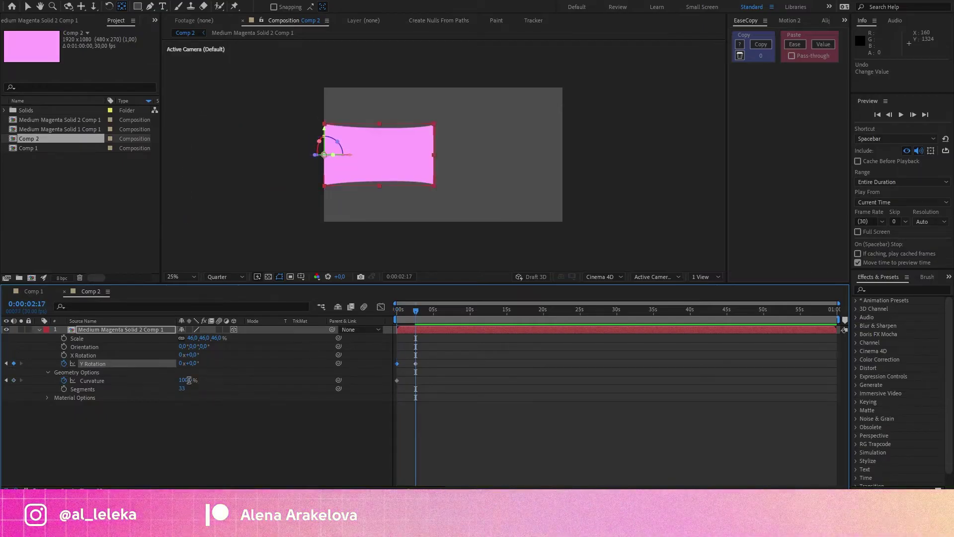
type("0")
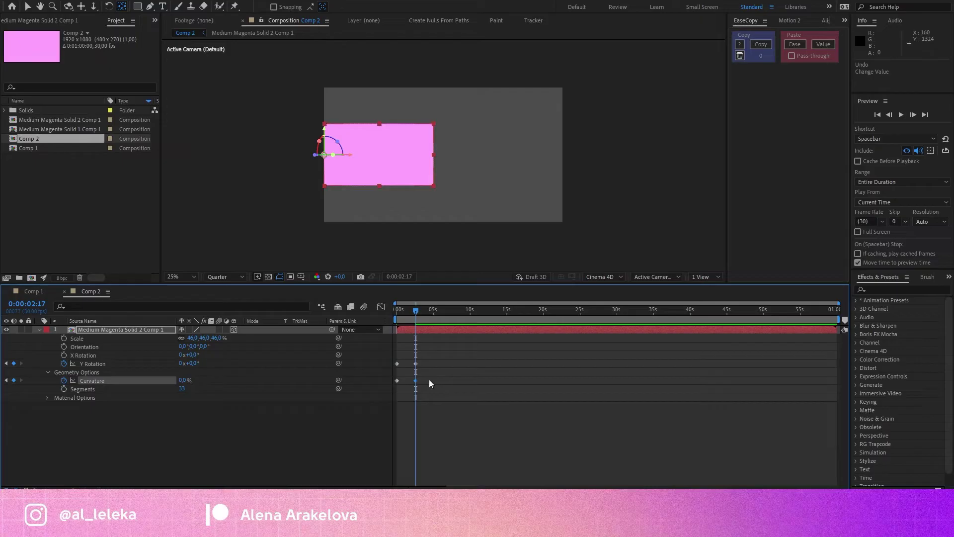
left_click_drag(415, 381, 421, 380)
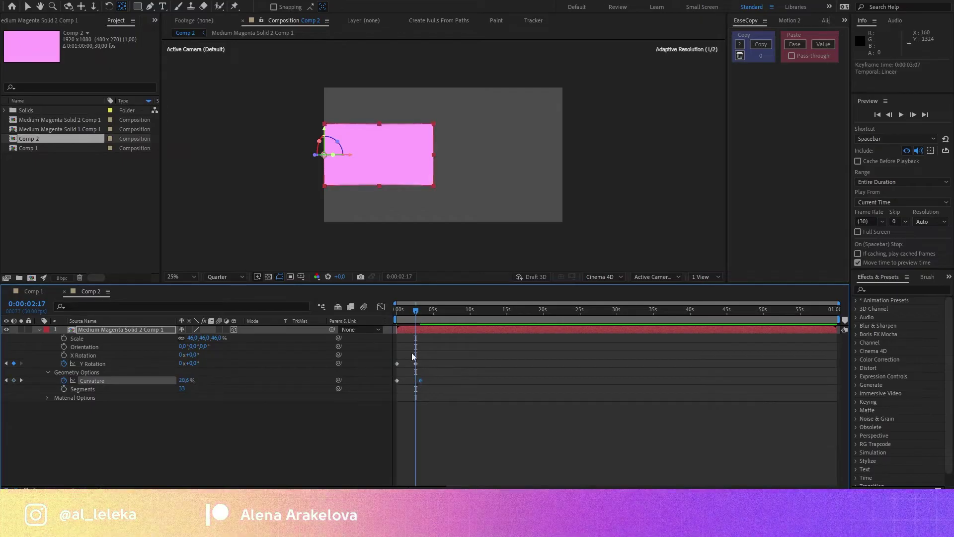
left_click_drag(415, 309, 354, 311)
Move the Y Rotation and Curvature keyframes earlier and preview the animation from the start
key("space")
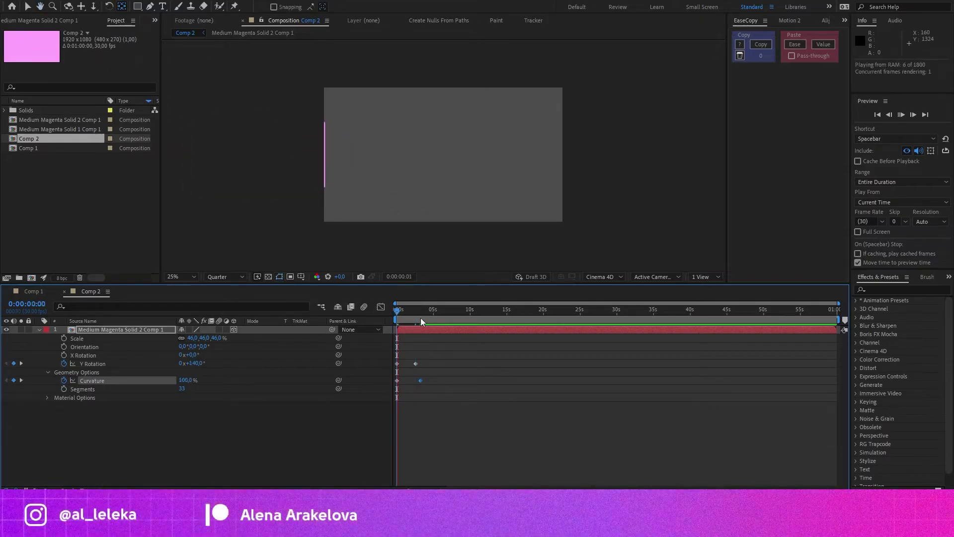
left_click_drag(432, 352, 380, 382)
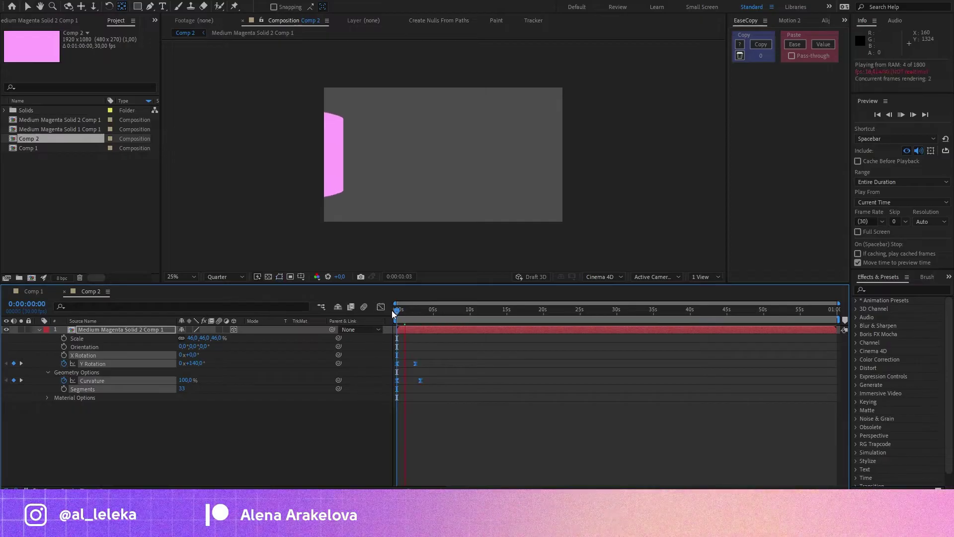
key("space")
key("space")
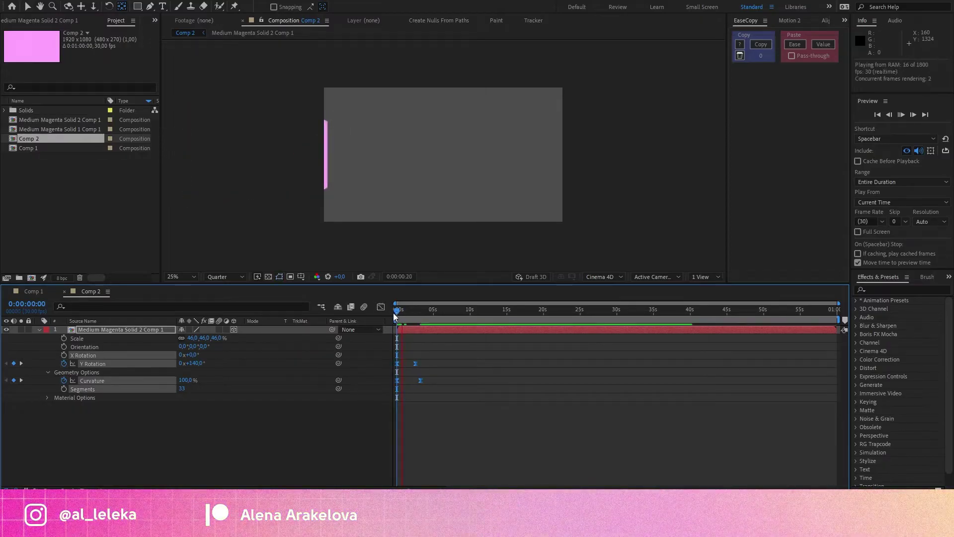
key("space")
scroll(419, 318, "up", 3)
left_click_drag(520, 358, 463, 406)
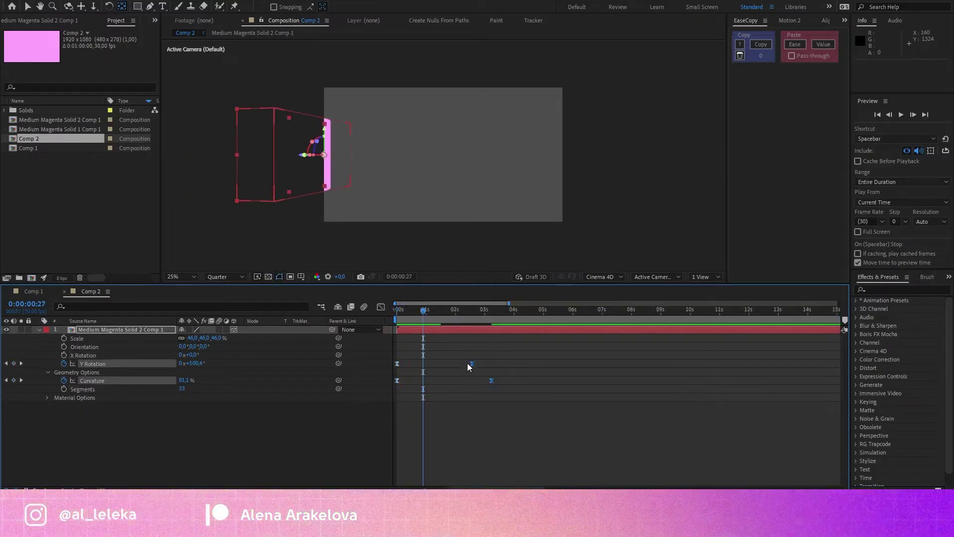
left_click_drag(467, 362, 426, 363)
key("Home")
key("space")
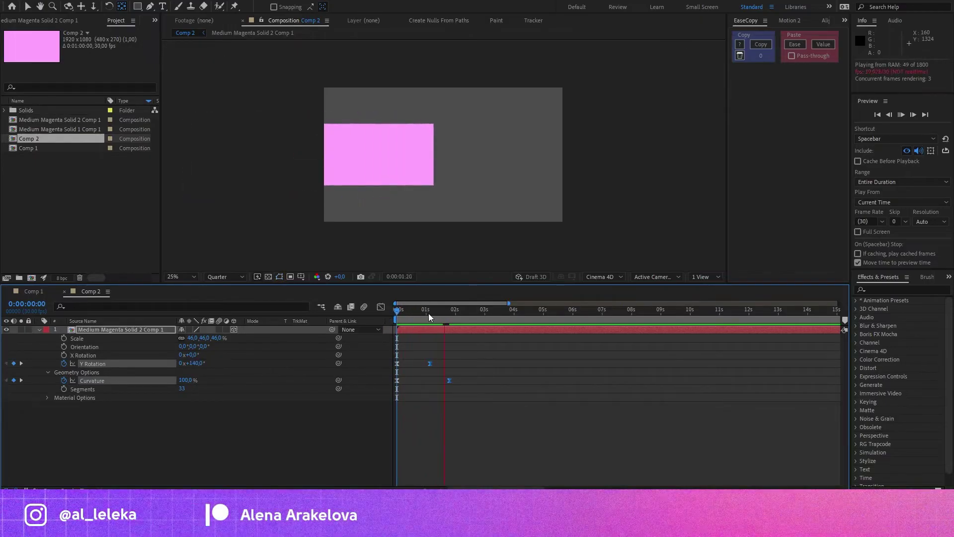
key("space")
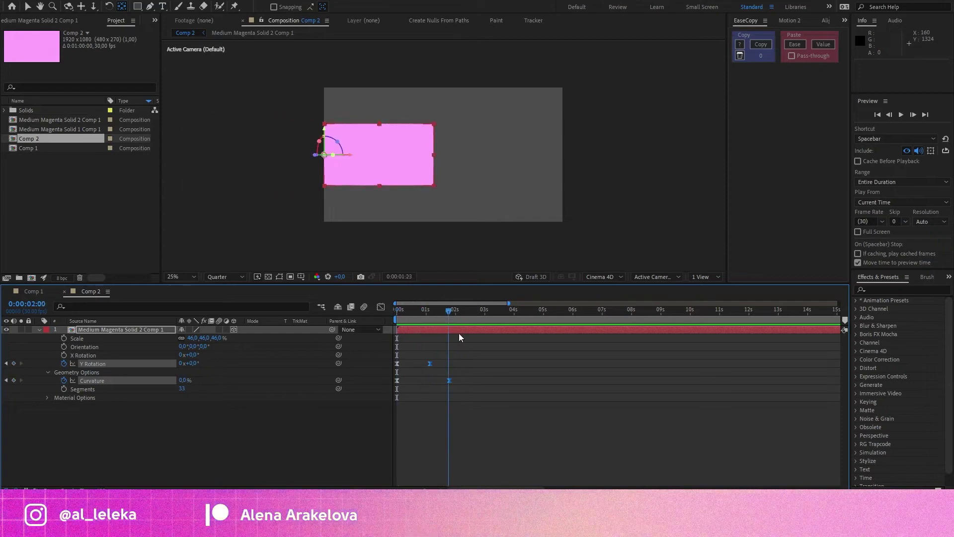
Draw three rectangles on the page inside the precomp, then return to Comp 2
double_click(156, 328)
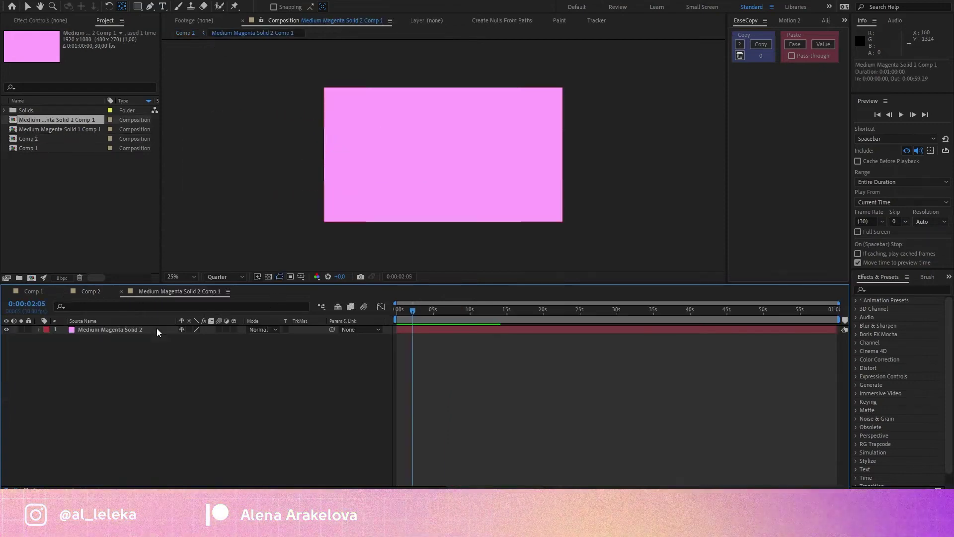
left_click(137, 6)
left_click_drag(354, 96, 396, 133)
left_click(290, 400)
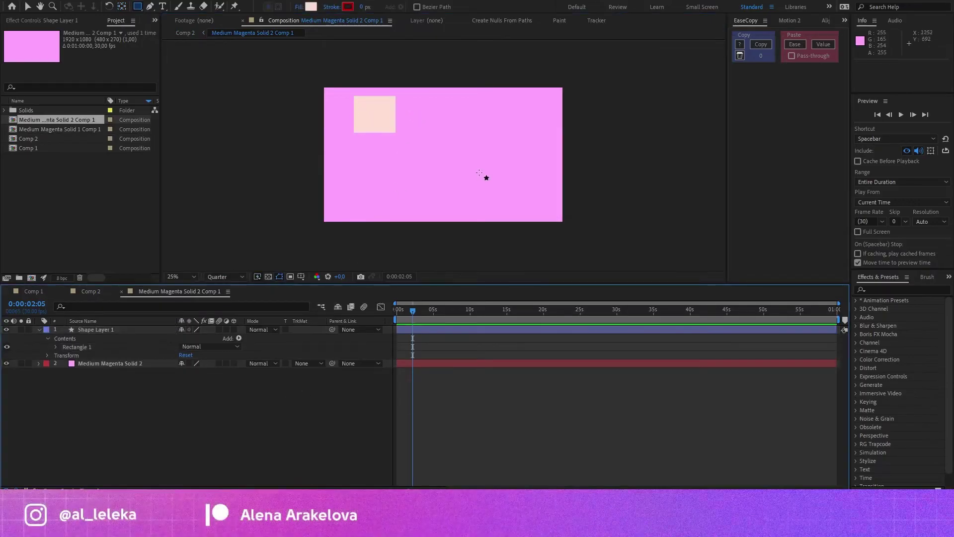
left_click_drag(450, 120, 518, 181)
left_click_drag(370, 167, 420, 179)
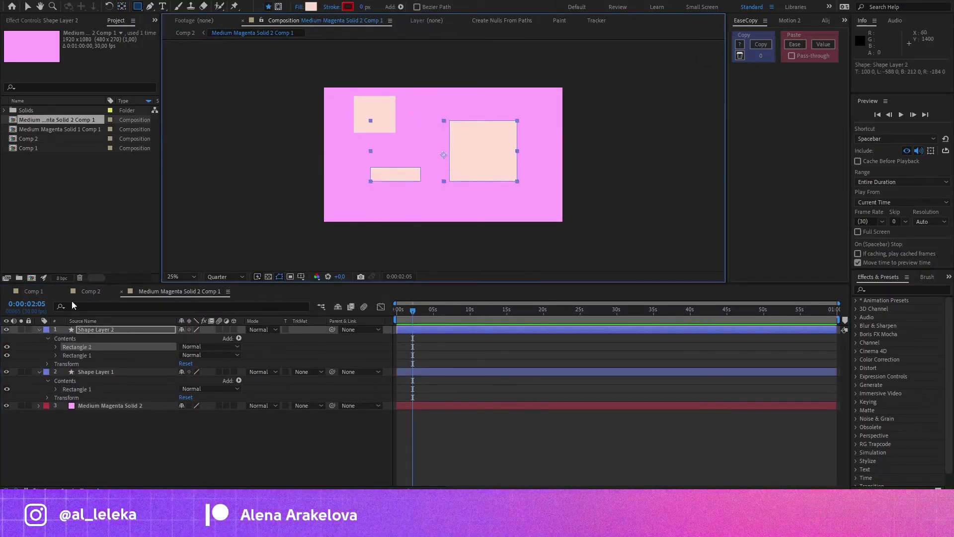
left_click(92, 291)
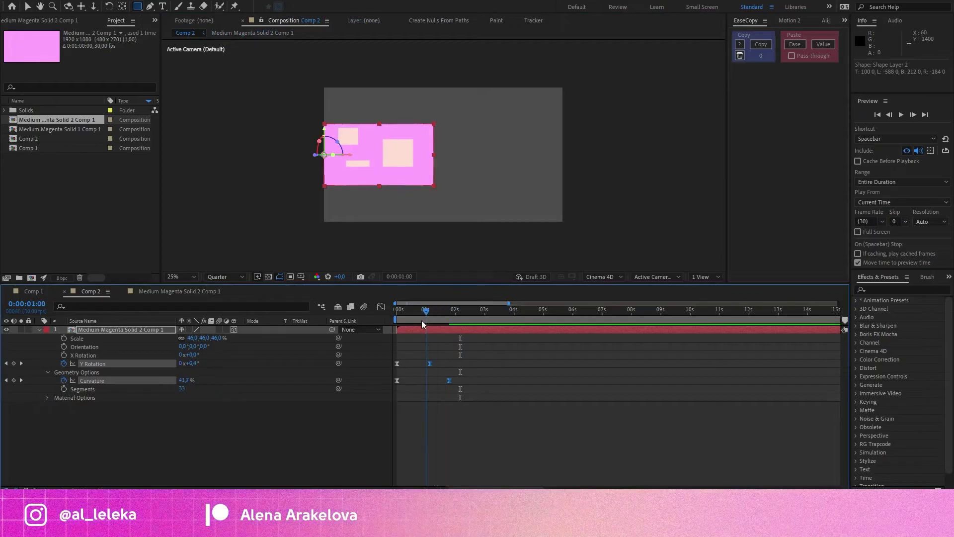
left_click_drag(421, 324, 413, 324)
left_click(440, 426)
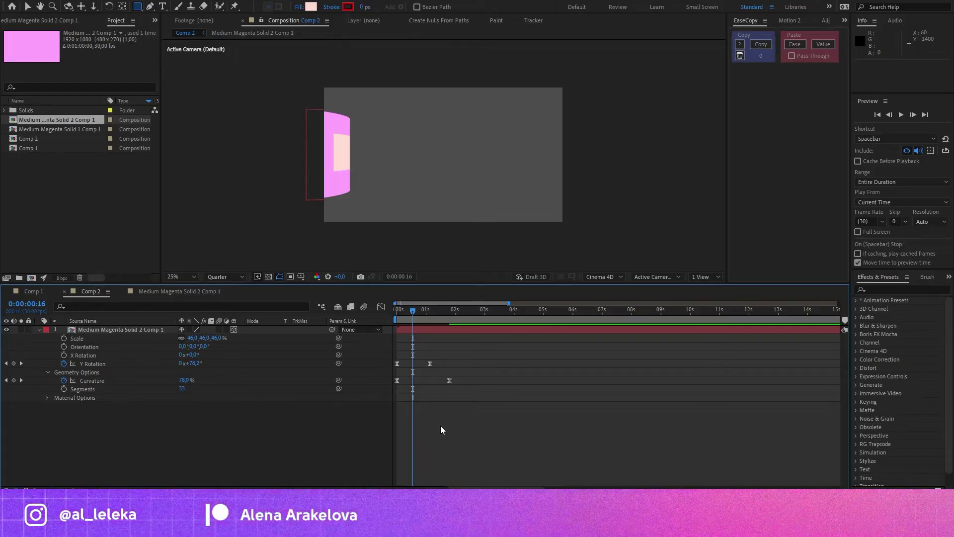
left_click(429, 315)
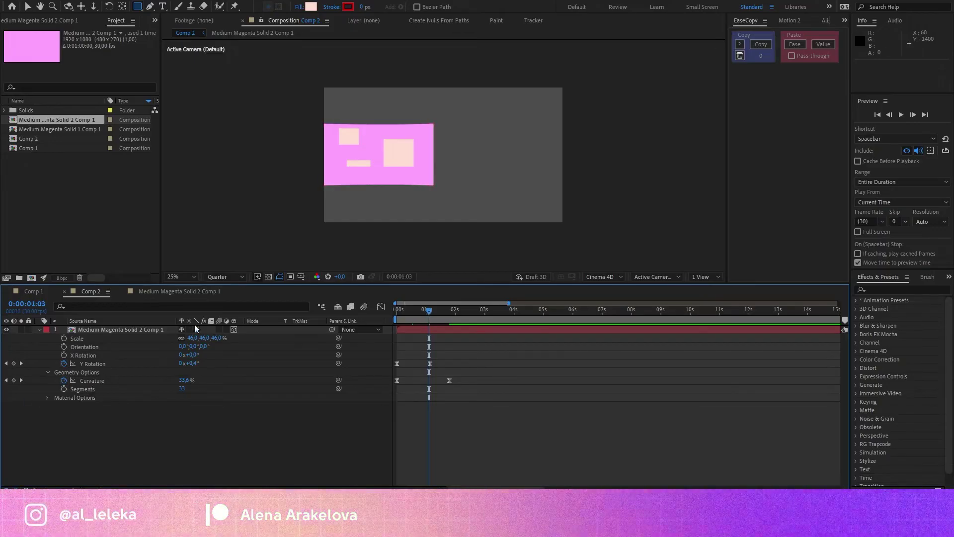
left_click(584, 327)
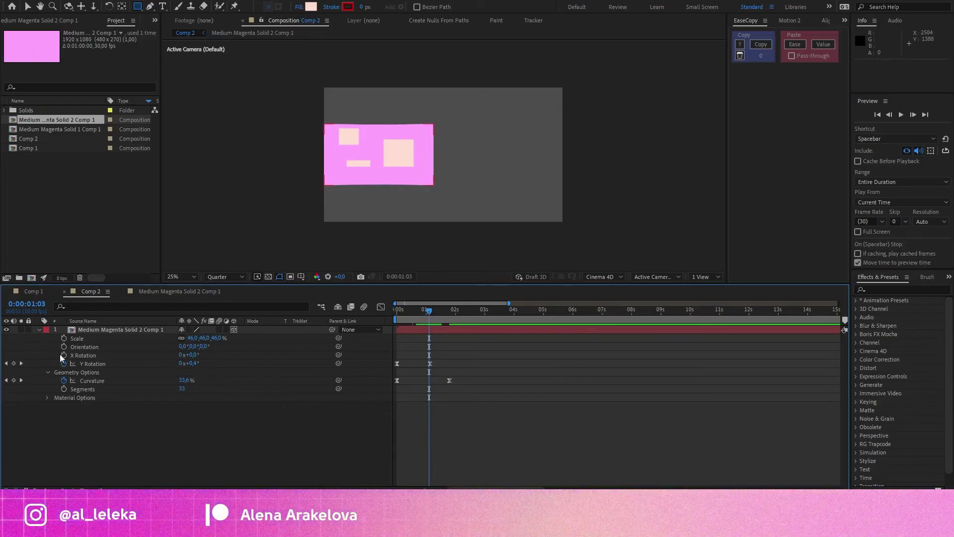